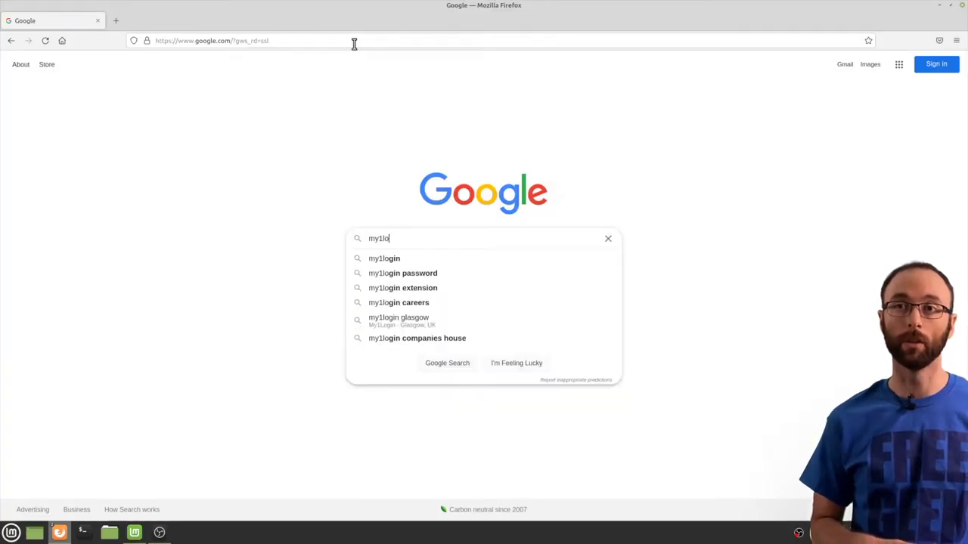
# Search Google for "my1login password strength tester" and open the My1Login's Password Strength Meter result
pyautogui.write('gin password s')
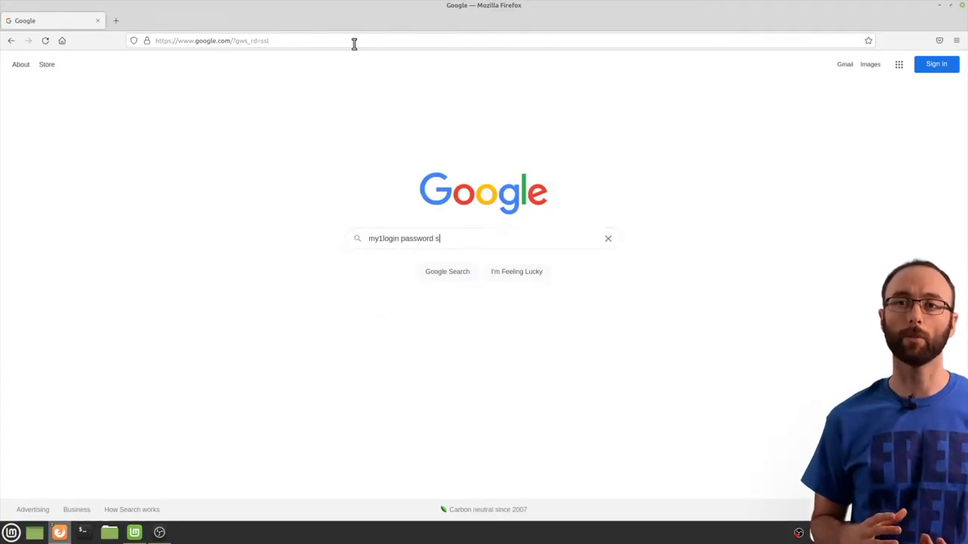
pyautogui.write('trength te')
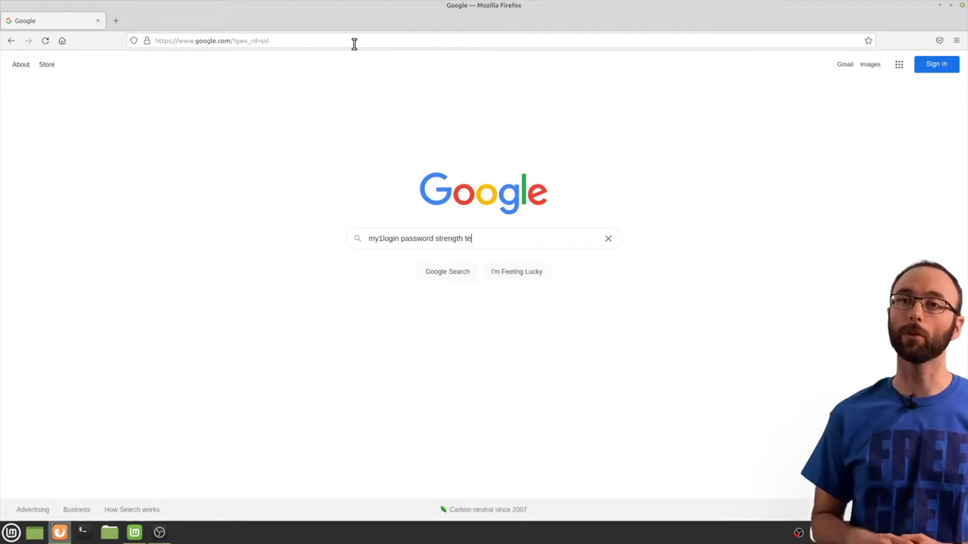
pyautogui.write('ster')
pyautogui.press('Return')
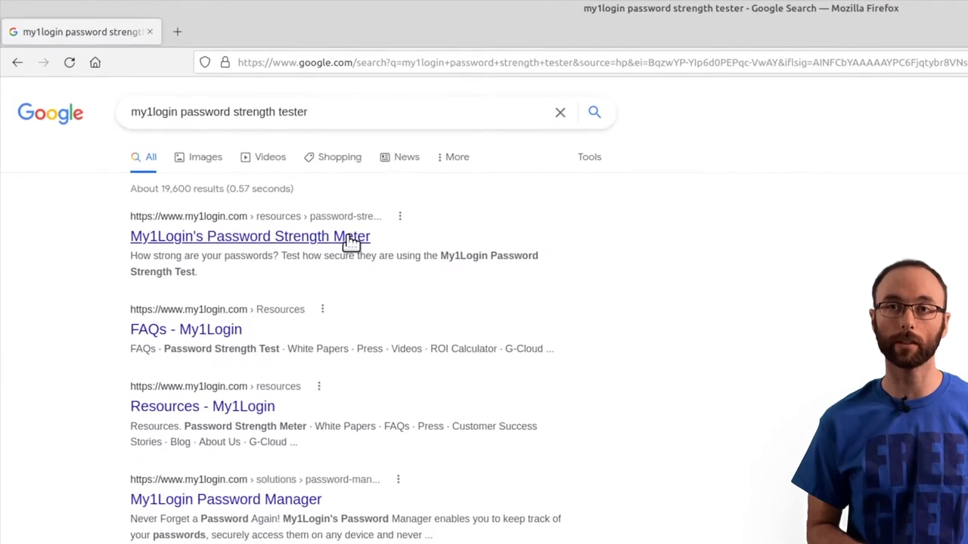
pyautogui.click(351, 237)
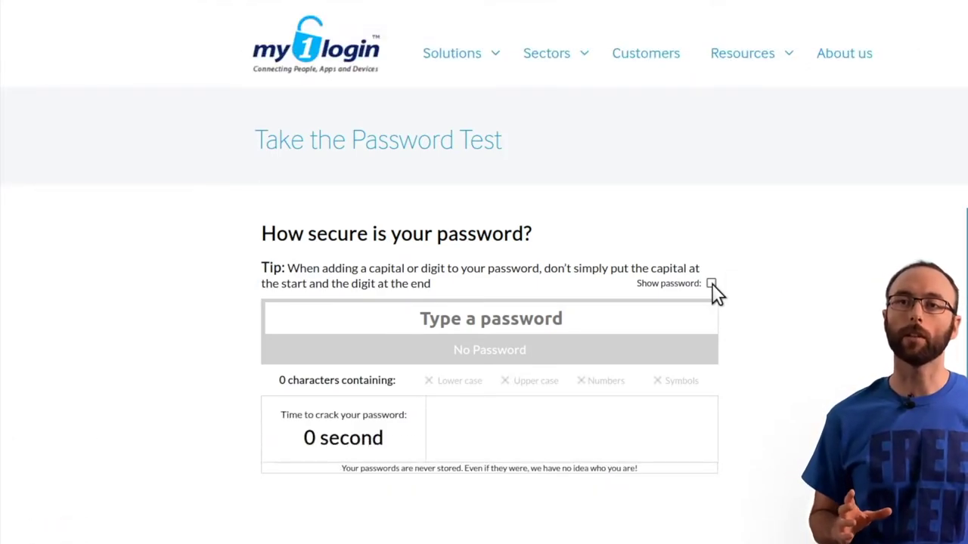
# Make the password visible in the strength test and enter a common eight-letter lowercase password
pyautogui.click(710, 284)
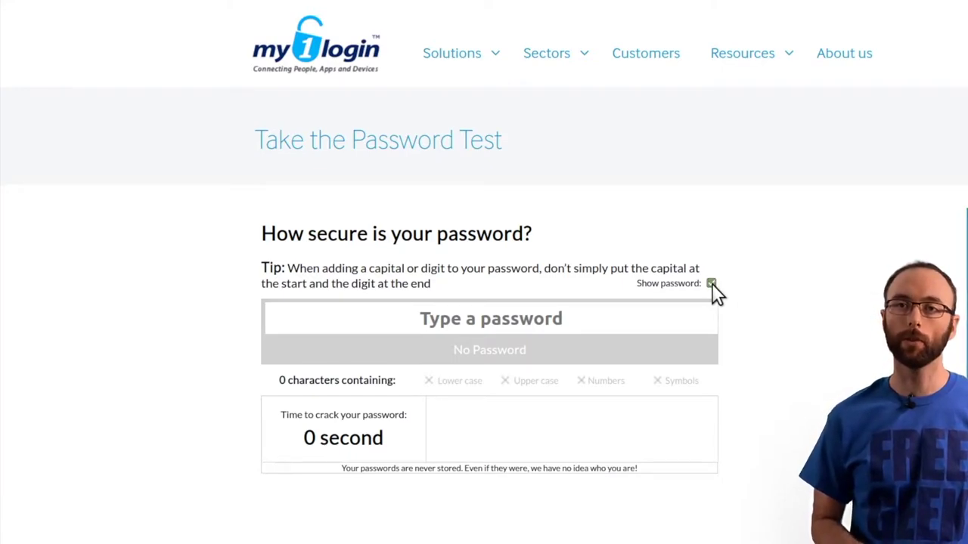
pyautogui.click(668, 320)
pyautogui.write('passwor')
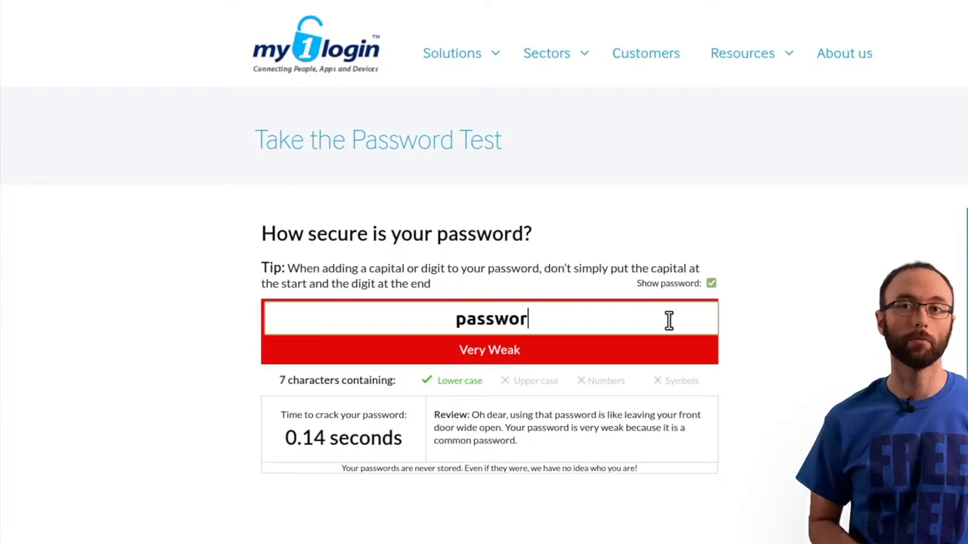
pyautogui.write('d')
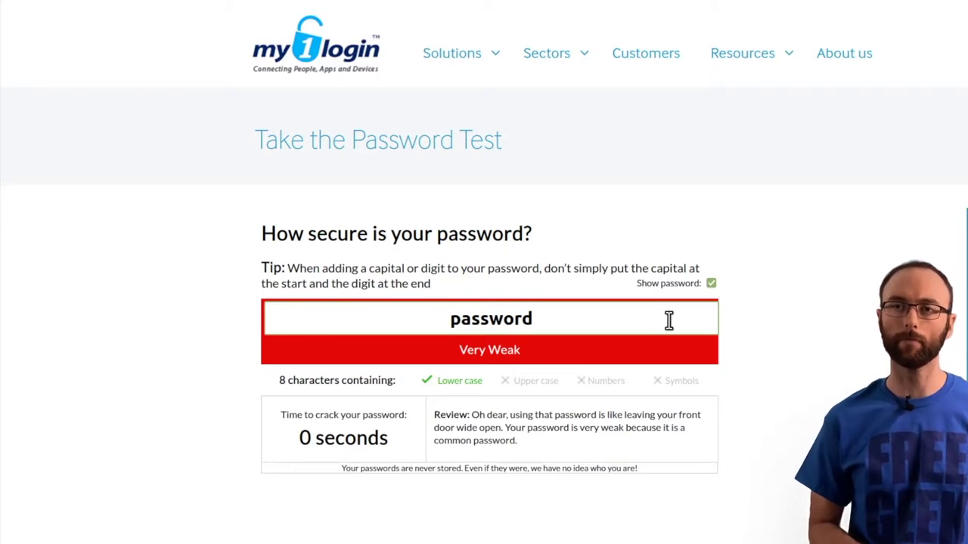
# Replace the tested password with a common six-character one combining lowercase letters and sequential digits
pyautogui.hotkey('ctrl', 'a')
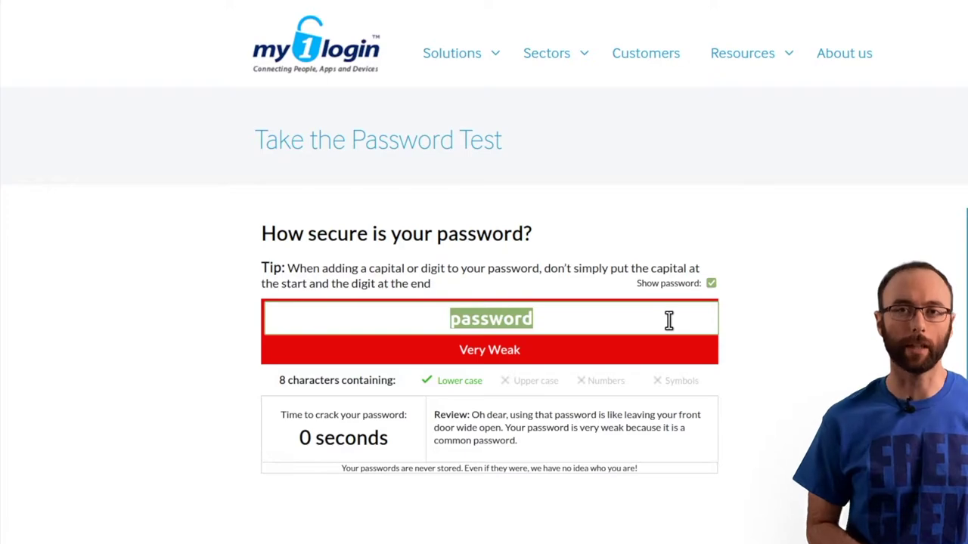
pyautogui.write('a')
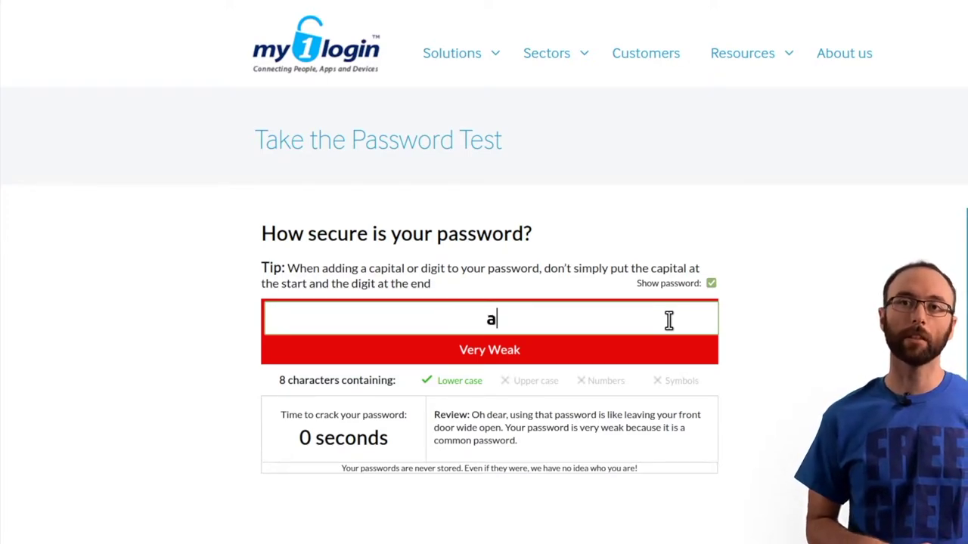
pyautogui.write('bc123')
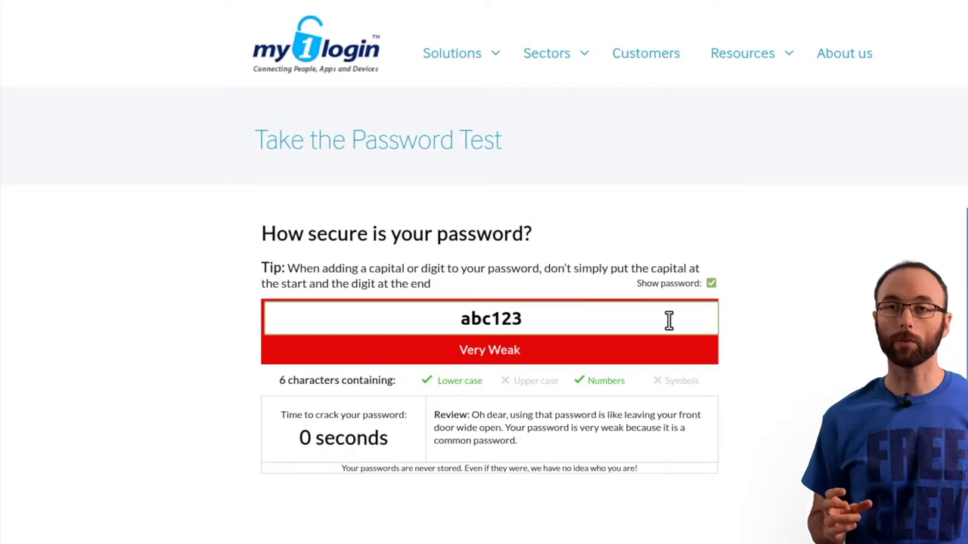
# Clear the password and test a common eight-character one with a capital first letter and symbol and number substitutions
pyautogui.press('BackSpace')
pyautogui.press('BackSpace')
pyautogui.press('BackSpace')
pyautogui.press('BackSpace')
pyautogui.press('BackSpace')
pyautogui.press('BackSpace')
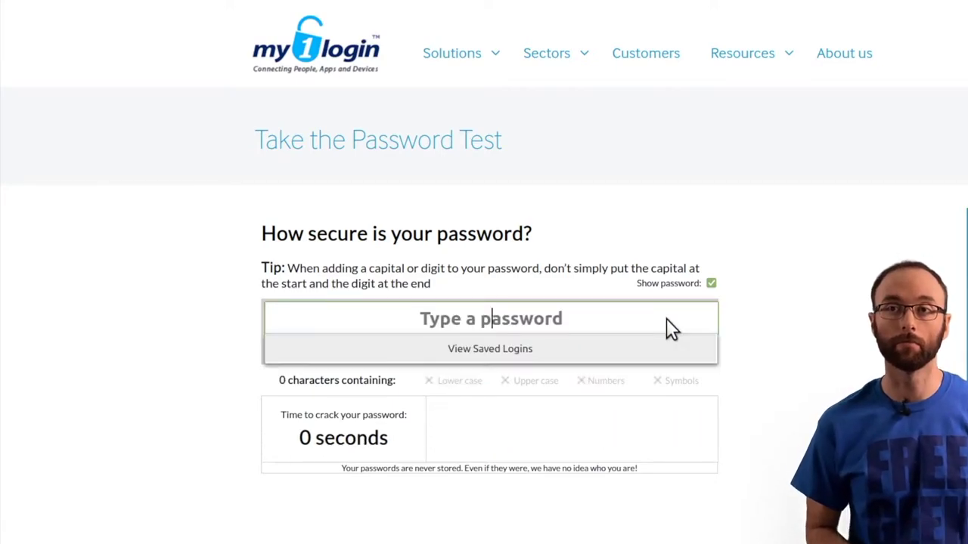
pyautogui.write('Pa')
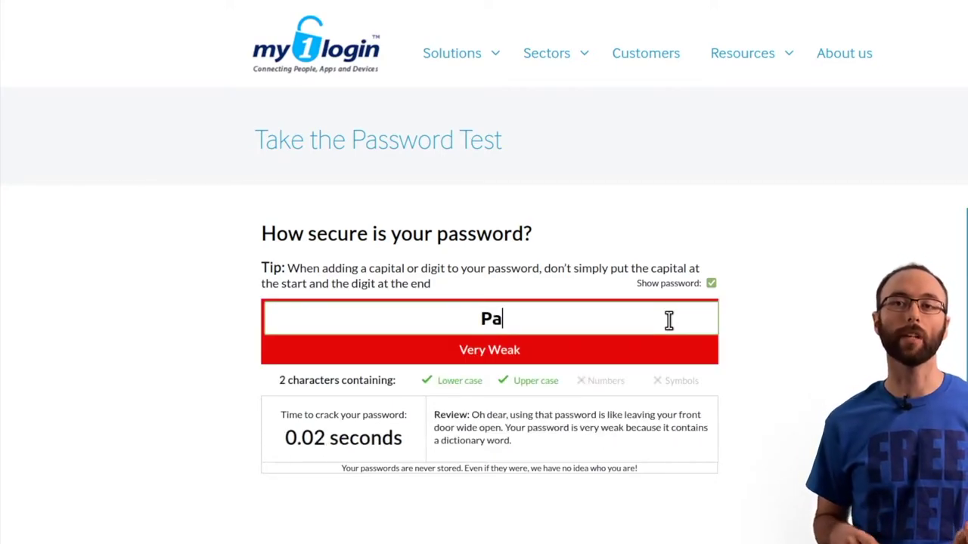
pyautogui.press('BackSpace')
pyautogui.press('BackSpace')
pyautogui.write('P')
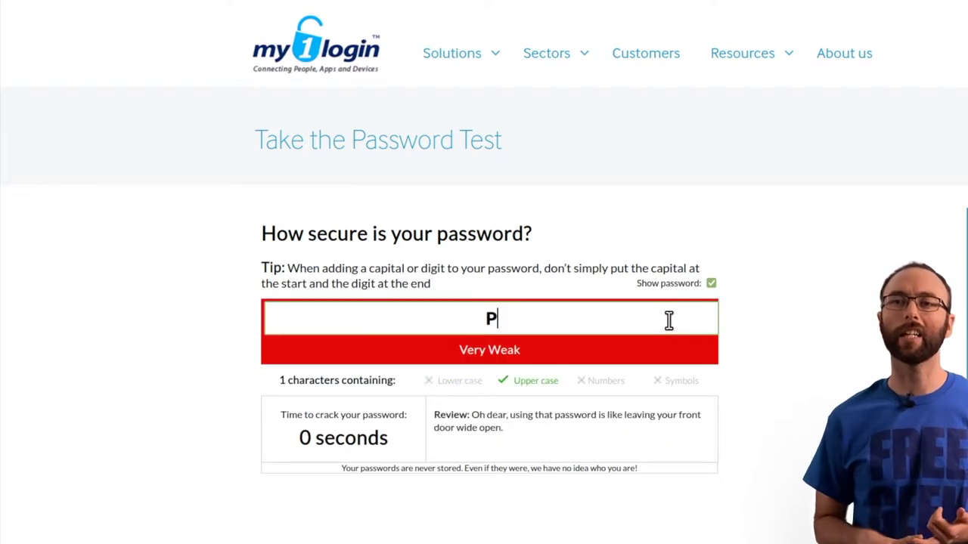
pyautogui.write('@ssw0rd')
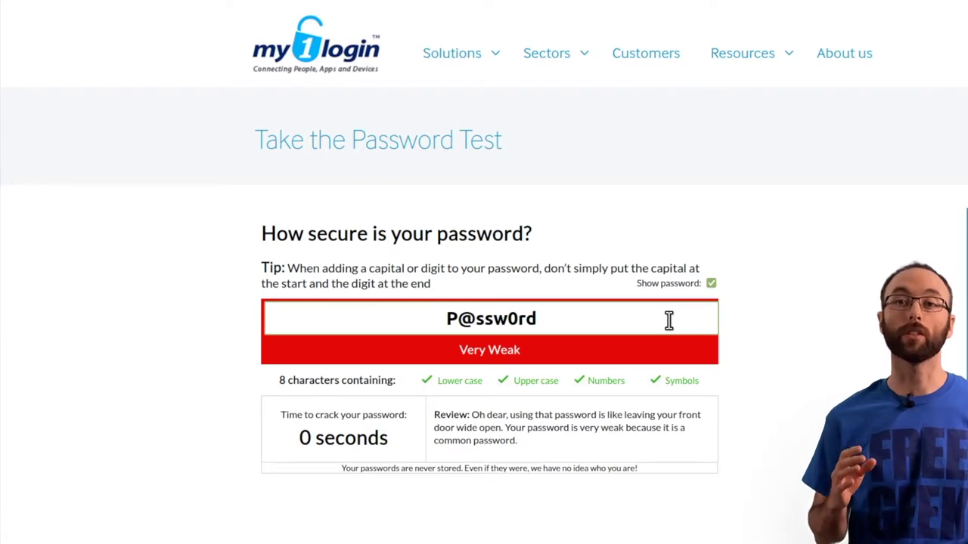
# Test a lowercase dictionary word as the password, and its variant with a capital, number substitutions and a trailing exclamation mark
pyautogui.hotkey('ctrl', 'a')
pyautogui.write('computer')
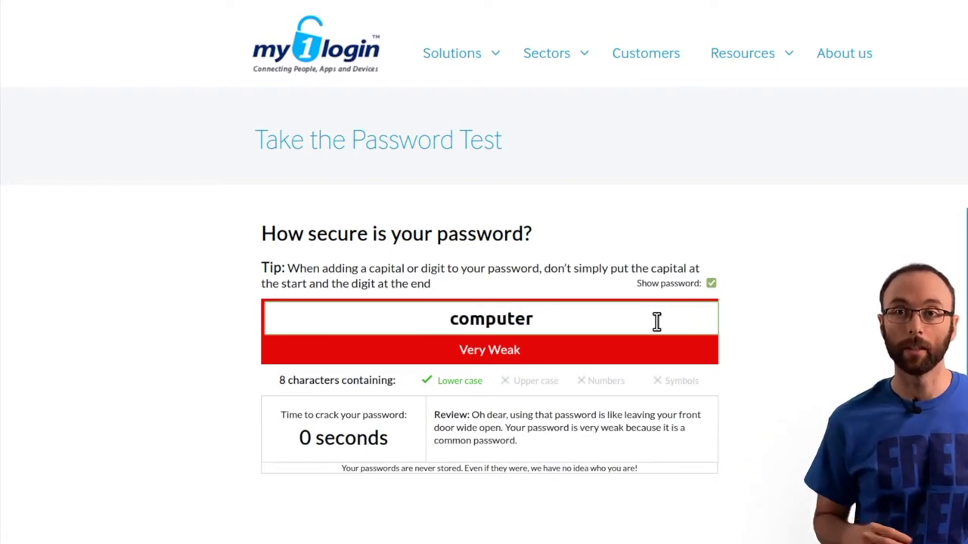
pyautogui.press('BackSpace')
pyautogui.press('BackSpace')
pyautogui.press('BackSpace')
pyautogui.press('BackSpace')
pyautogui.press('BackSpace')
pyautogui.press('BackSpace')
pyautogui.press('BackSpace')
pyautogui.press('BackSpace')
pyautogui.write('C0mp')
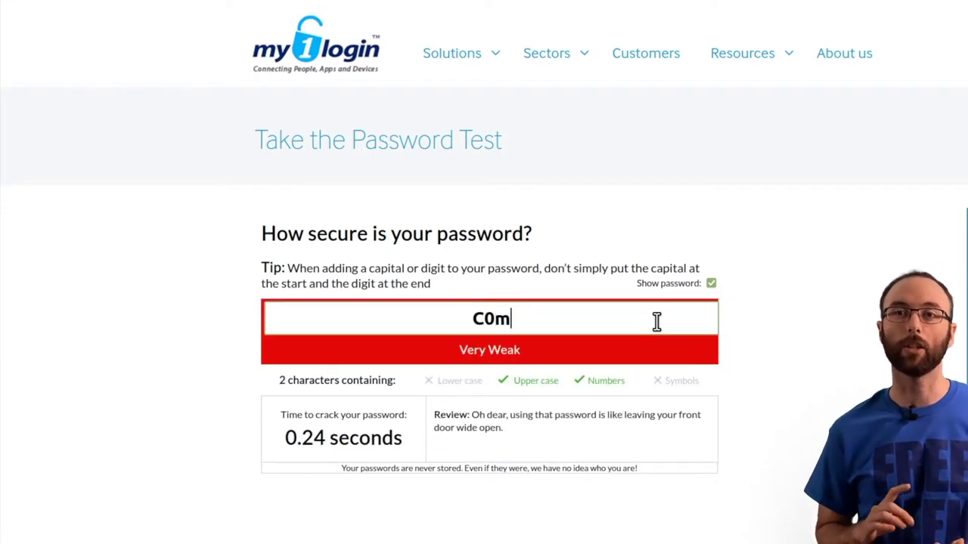
pyautogui.write('ut3r!')
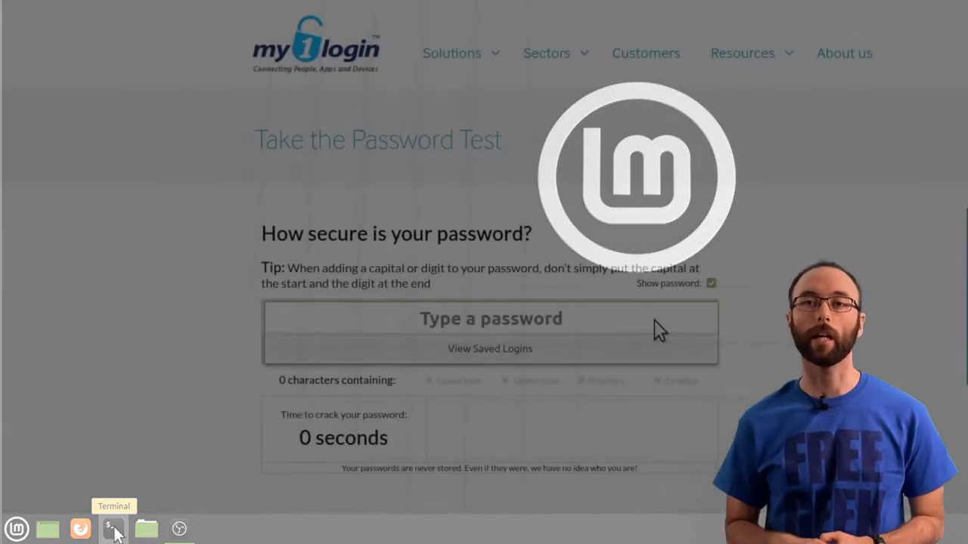
# Test a capitalised multi-word passphrase ending in three digits and an exclamation mark, and replace it with the copied 30-character random password
pyautogui.write('PlugIn')
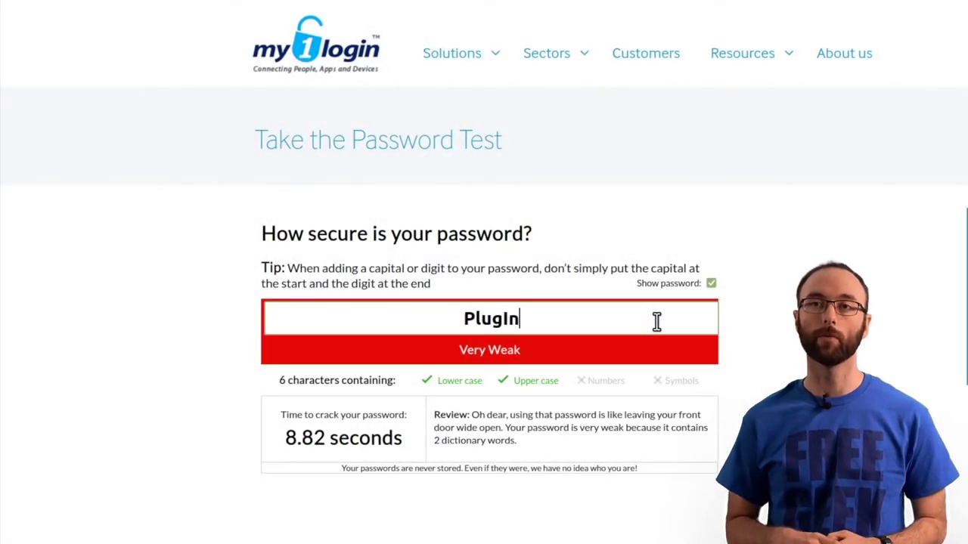
pyautogui.write('toPortland')
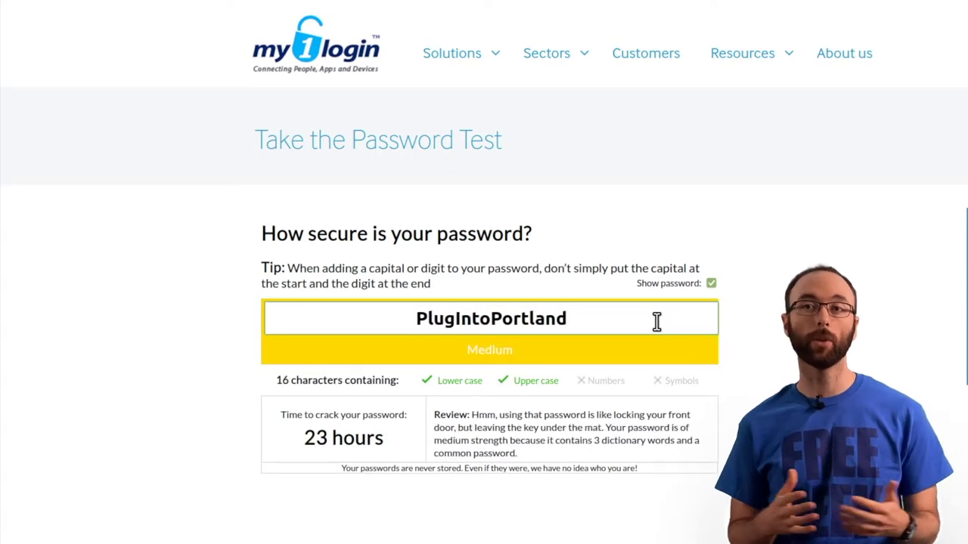
pyautogui.write('247!')
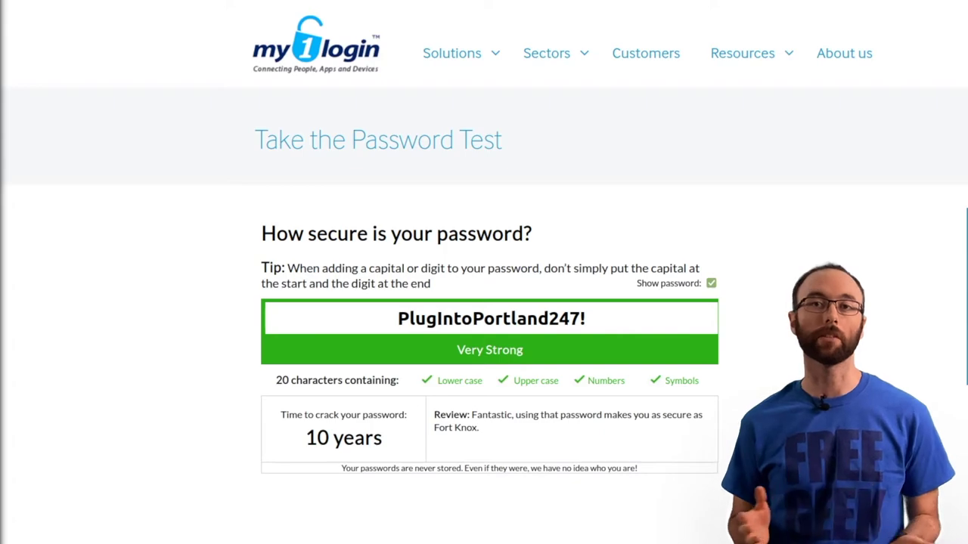
pyautogui.hotkey('ctrl', 'a')
pyautogui.hotkey('ctrl', 'v')
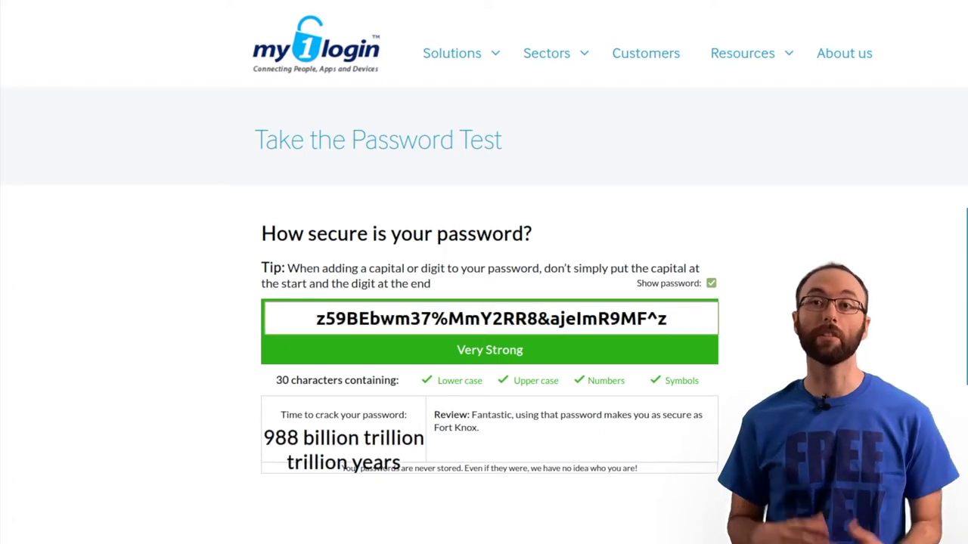